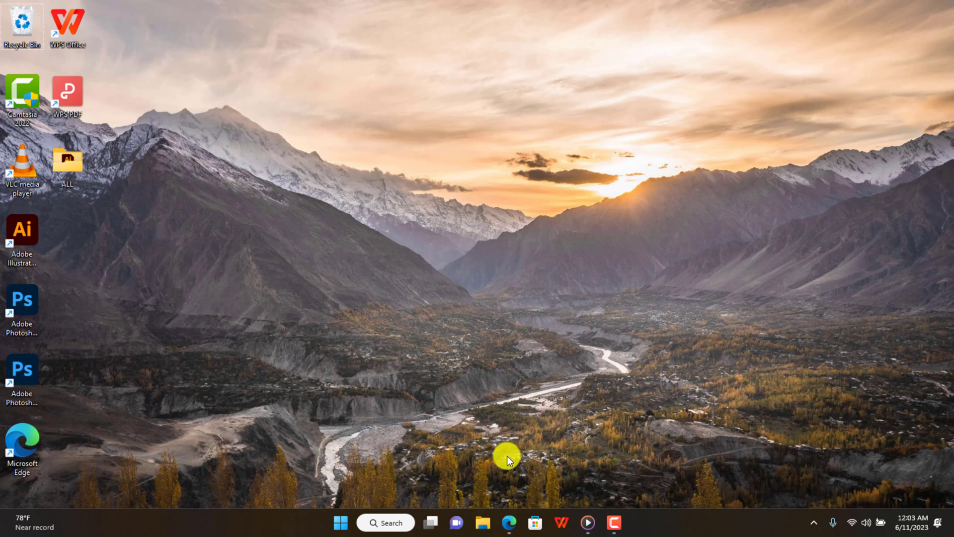
Step: Search Bing in Edge for 'adobe creative cloud installer' and download Creative Cloud from adobe.com
click(509, 522)
click(352, 185)
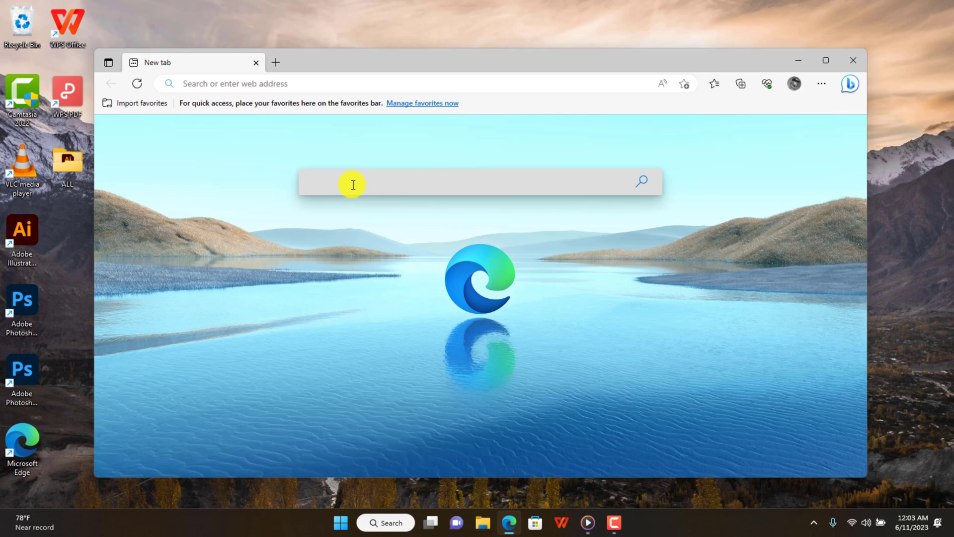
text(adobe crea)
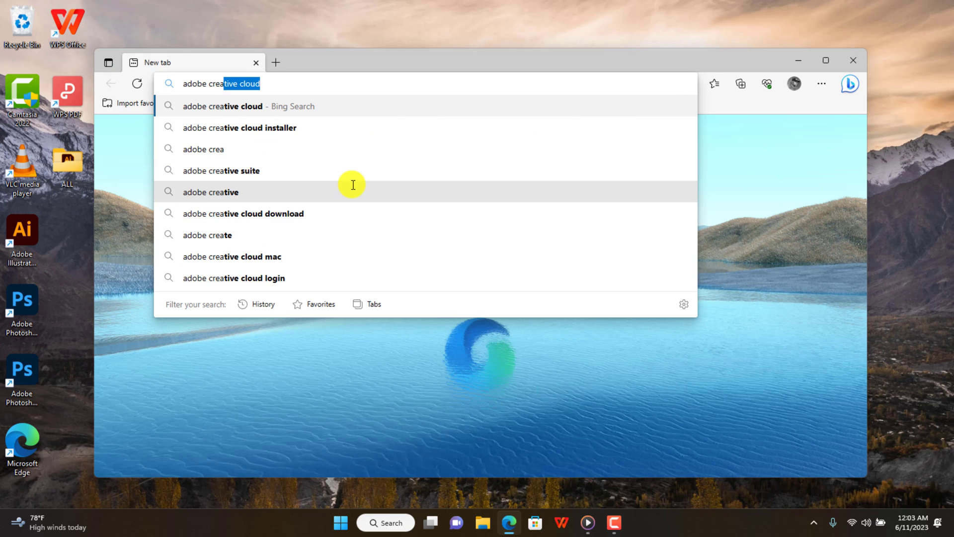
text(tive c)
key(Return)
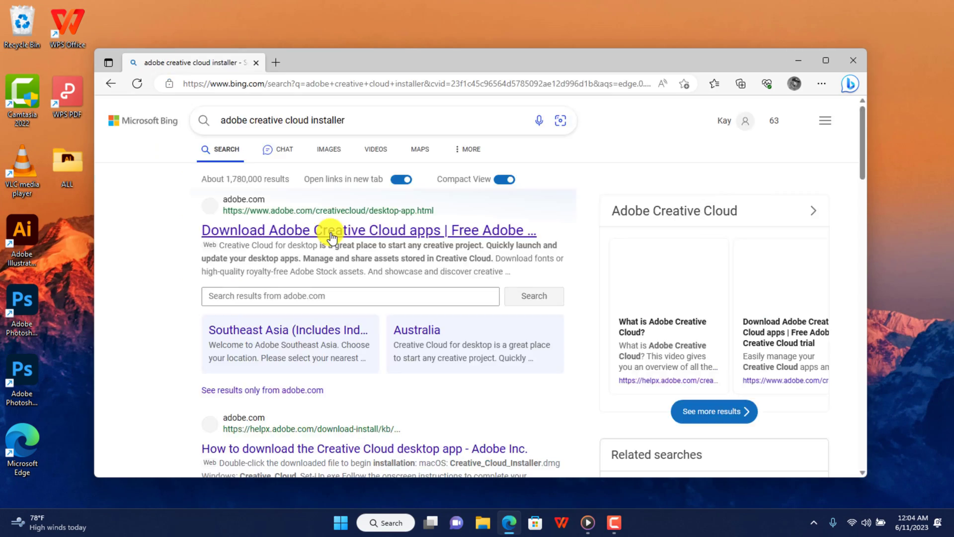
click(332, 234)
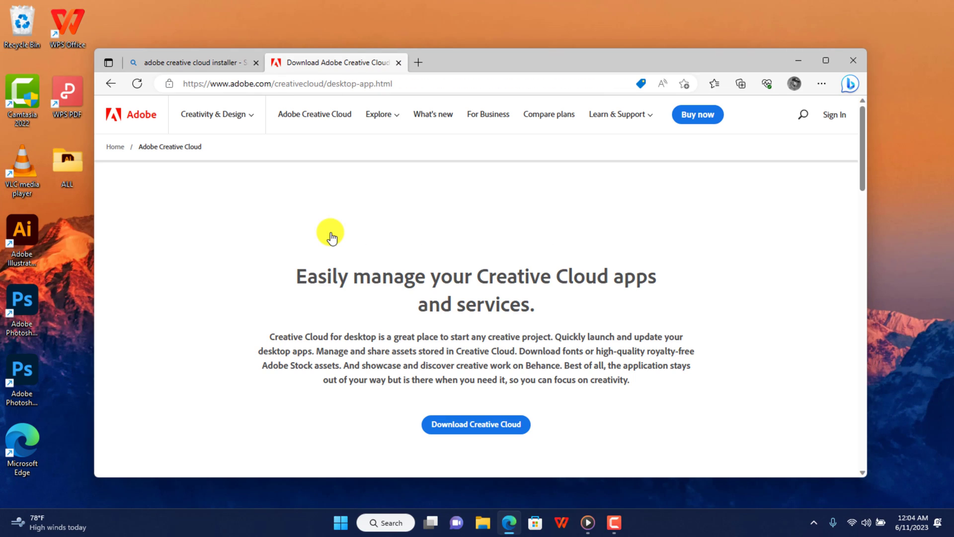
click(466, 425)
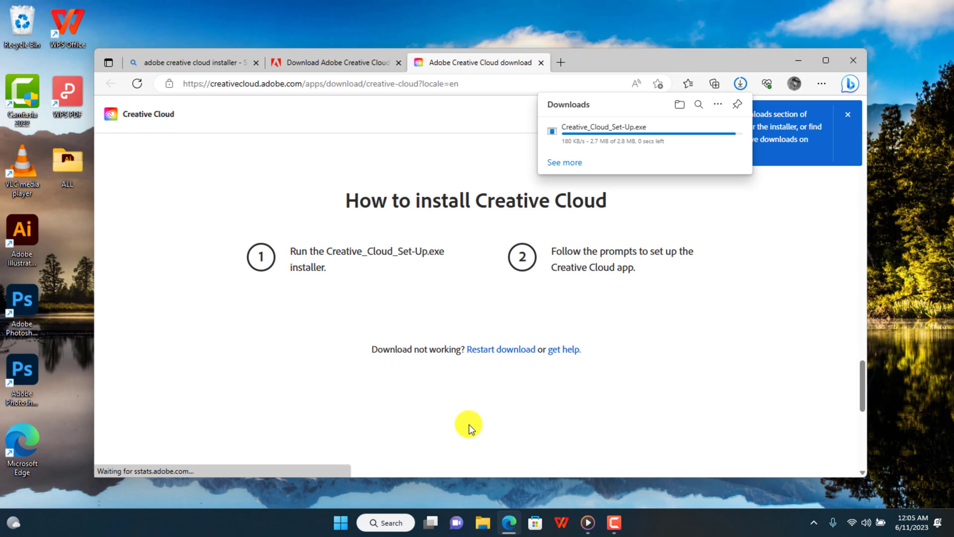
Step: Run Creative_Cloud_Set-Up.exe and choose to create a new Adobe account with Google
click(570, 137)
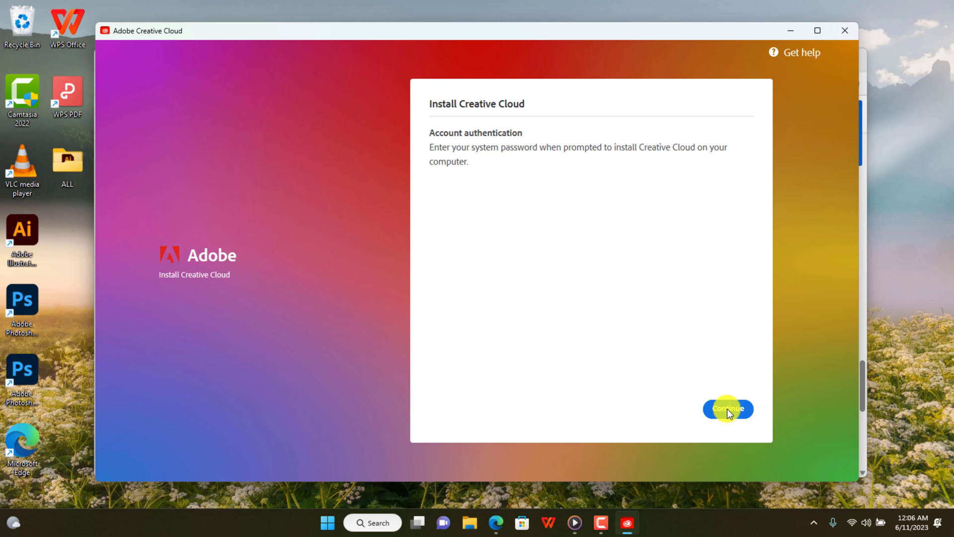
click(727, 408)
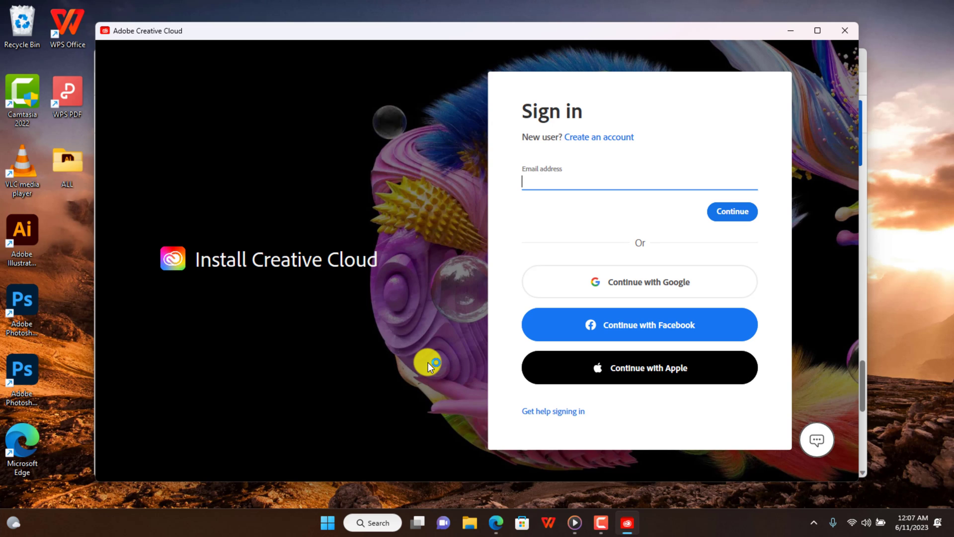
click(598, 138)
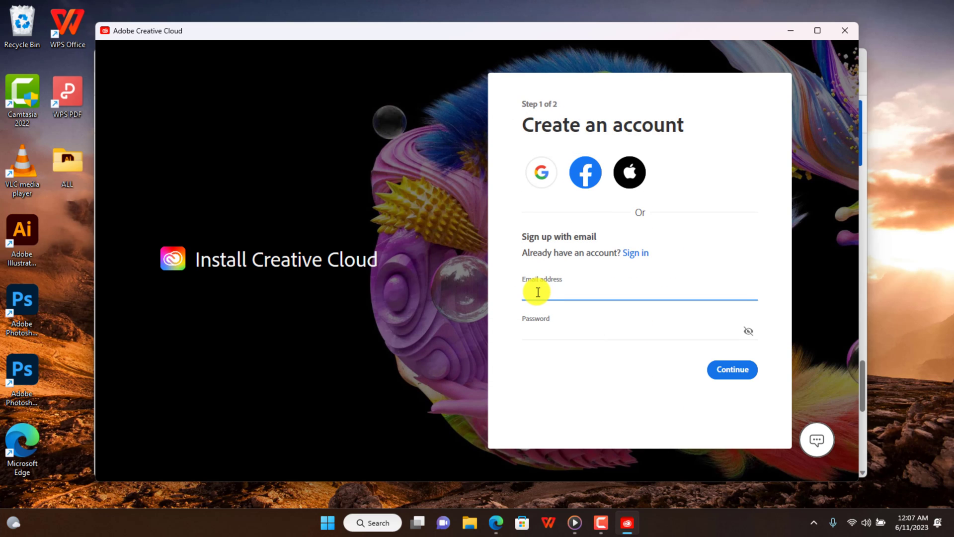
click(540, 174)
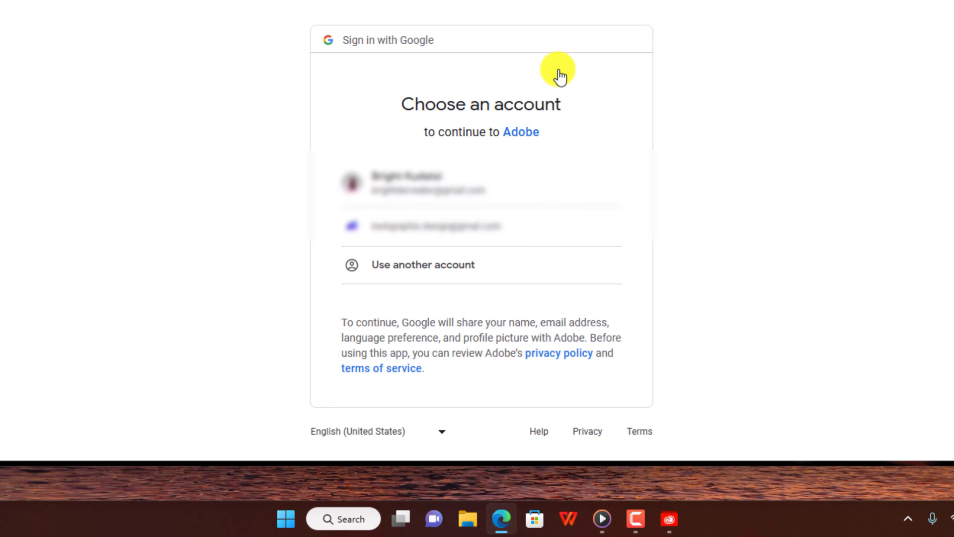
Step: Sign in as the second Google account and verify with a texted 6-digit code
click(443, 228)
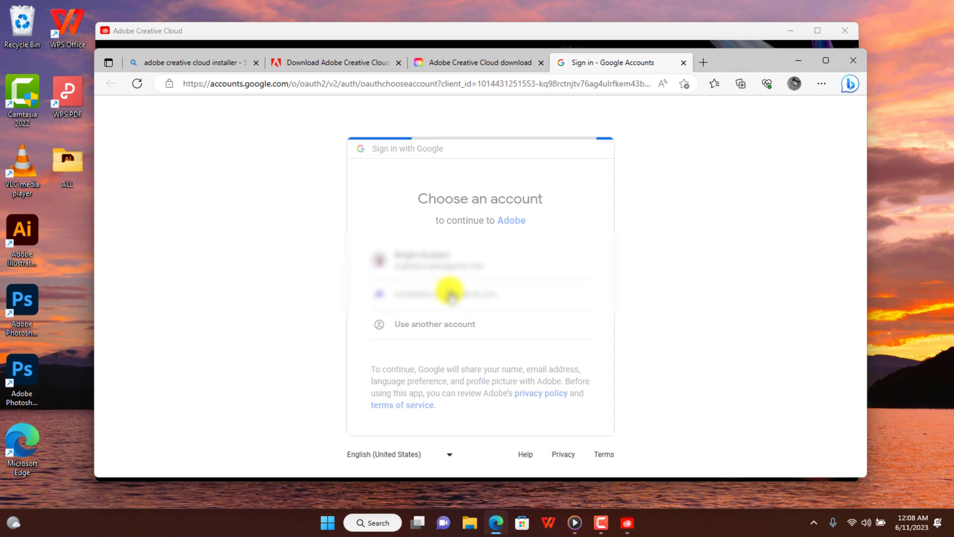
text(•••)
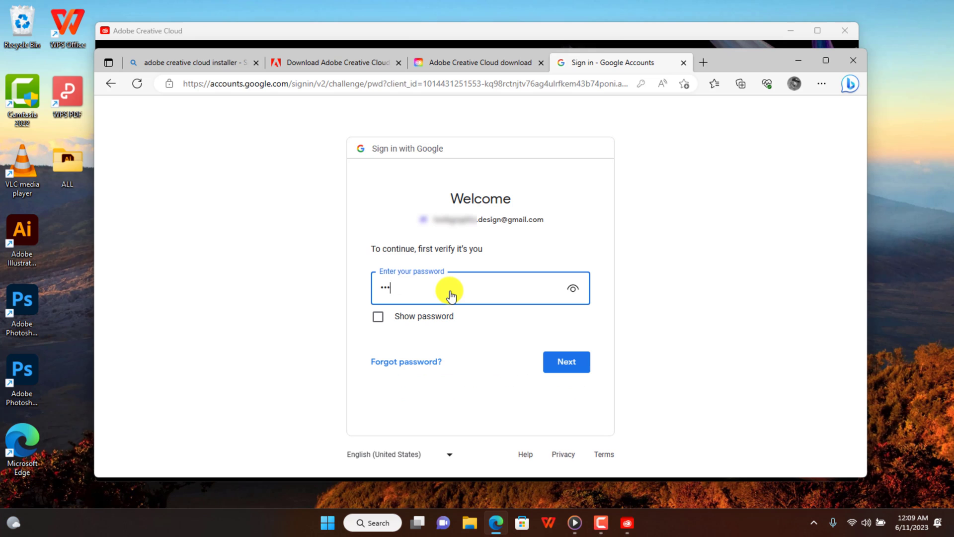
text(•••)
click(563, 363)
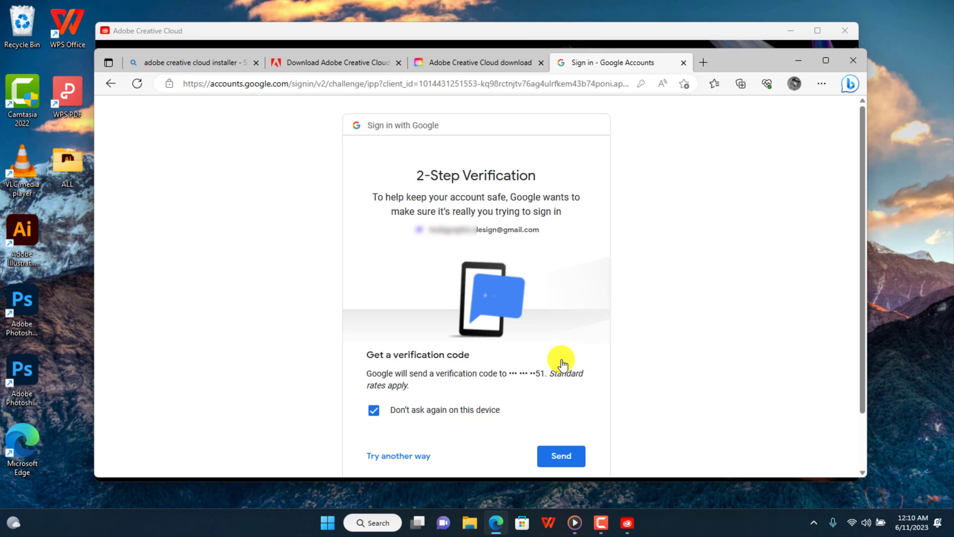
click(562, 455)
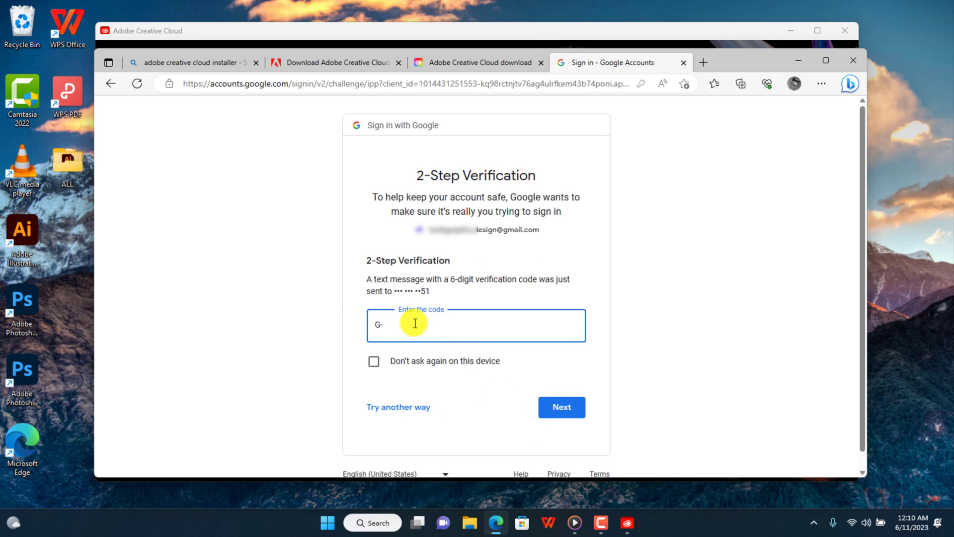
text(XXXX39)
click(559, 410)
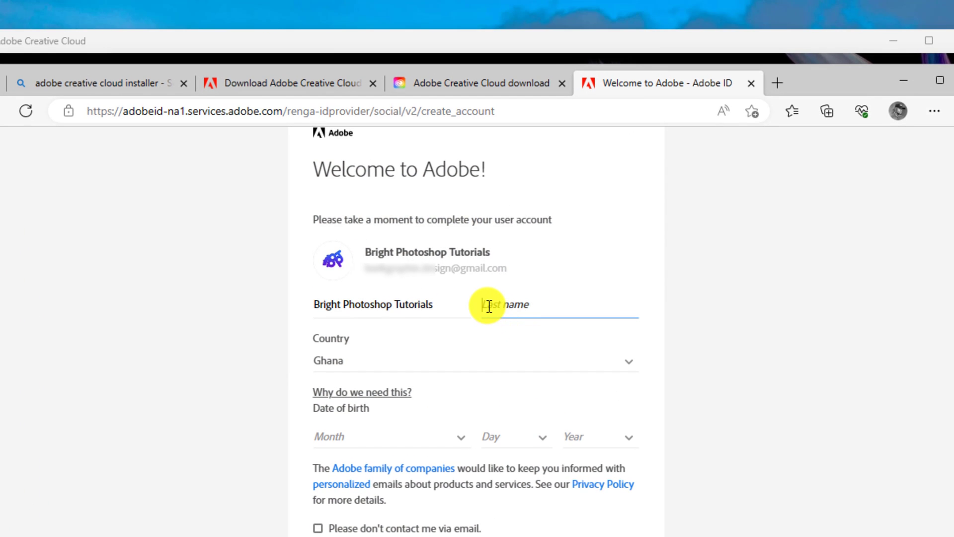
text(On YT)
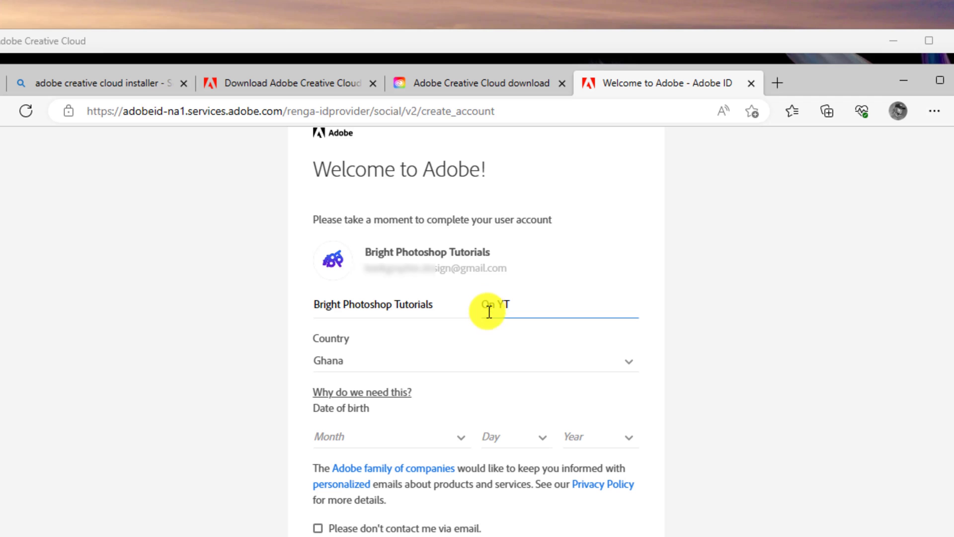
click(496, 359)
scroll(479, 298, down, 3)
scroll(479, 297, down, 3)
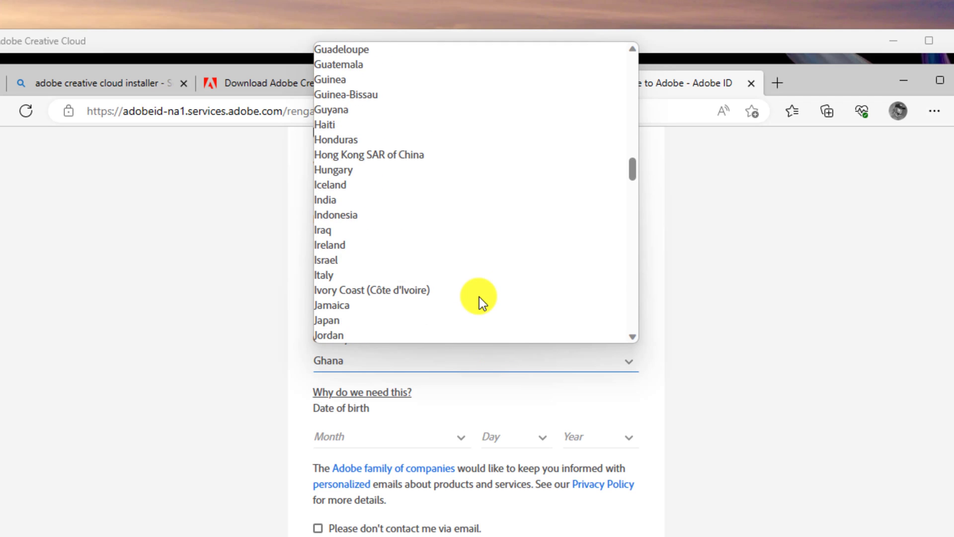
scroll(480, 297, down, 3)
scroll(480, 296, down, 3)
scroll(479, 297, down, 3)
scroll(479, 297, down, 3)
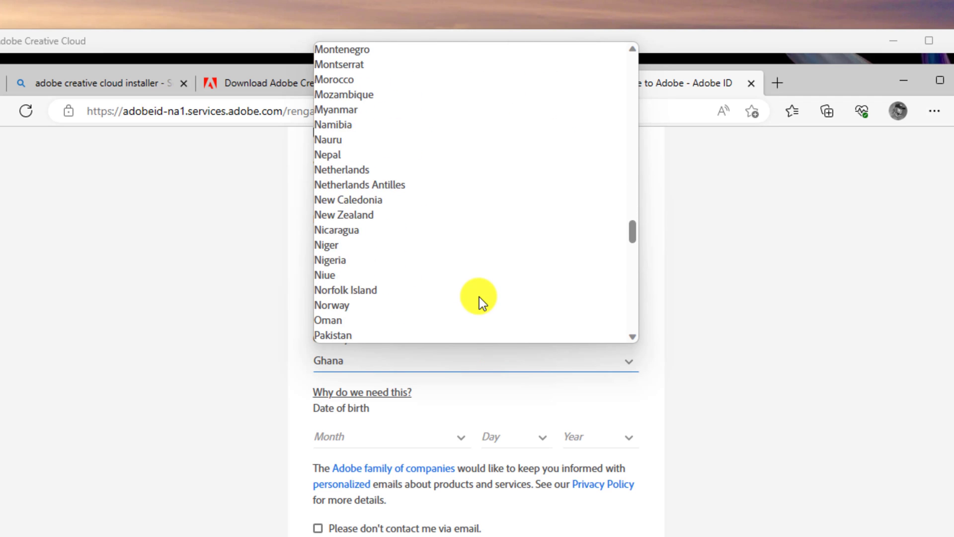
scroll(480, 297, down, 3)
scroll(480, 297, down, 5)
scroll(479, 296, down, 2)
scroll(480, 297, down, 2)
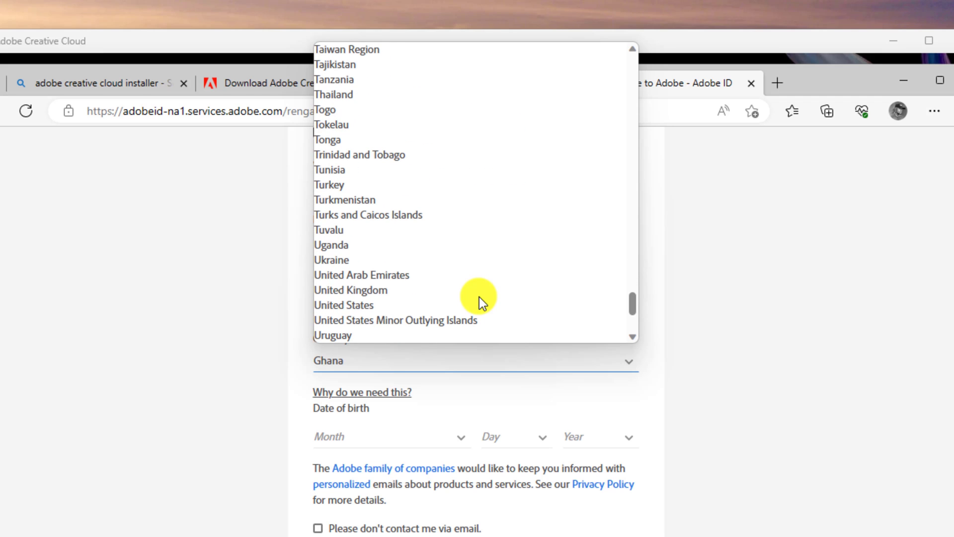
click(353, 307)
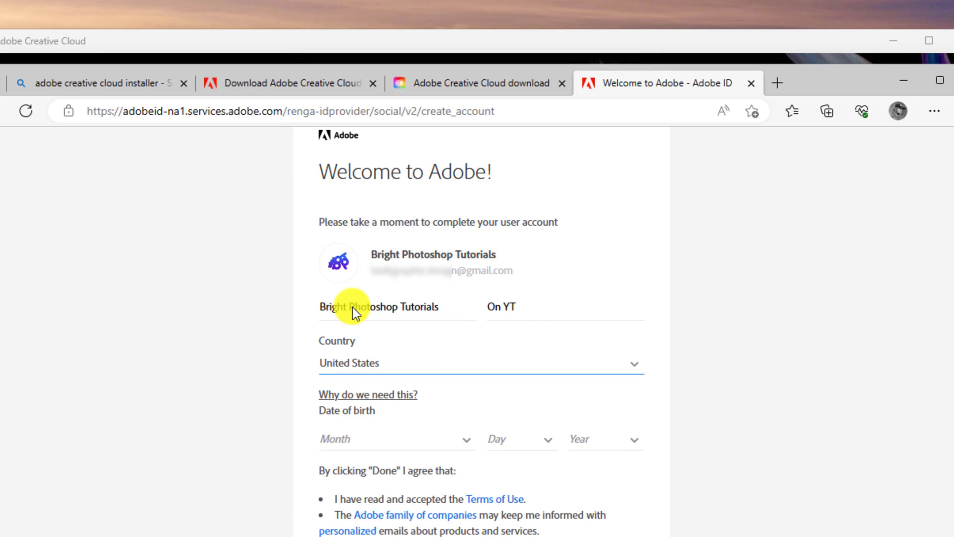
click(391, 440)
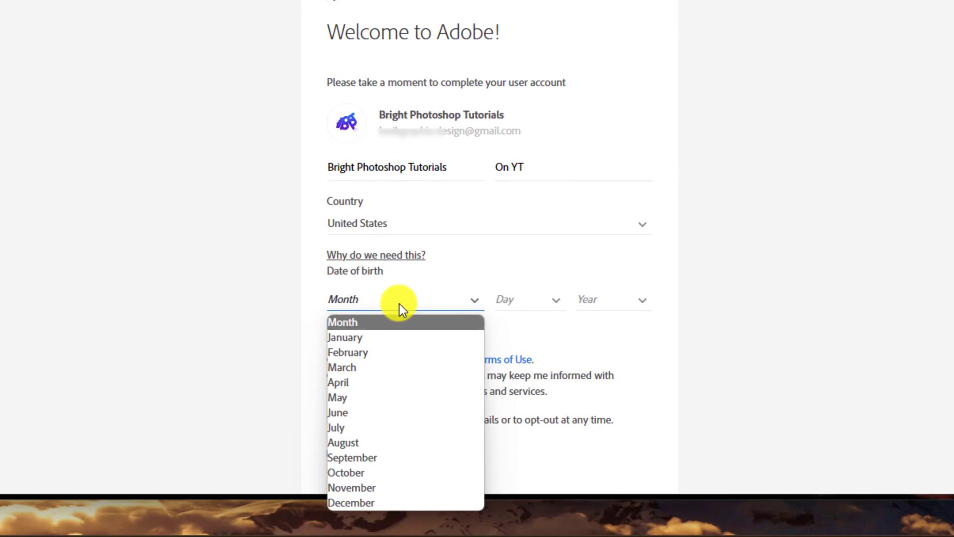
click(360, 390)
click(555, 269)
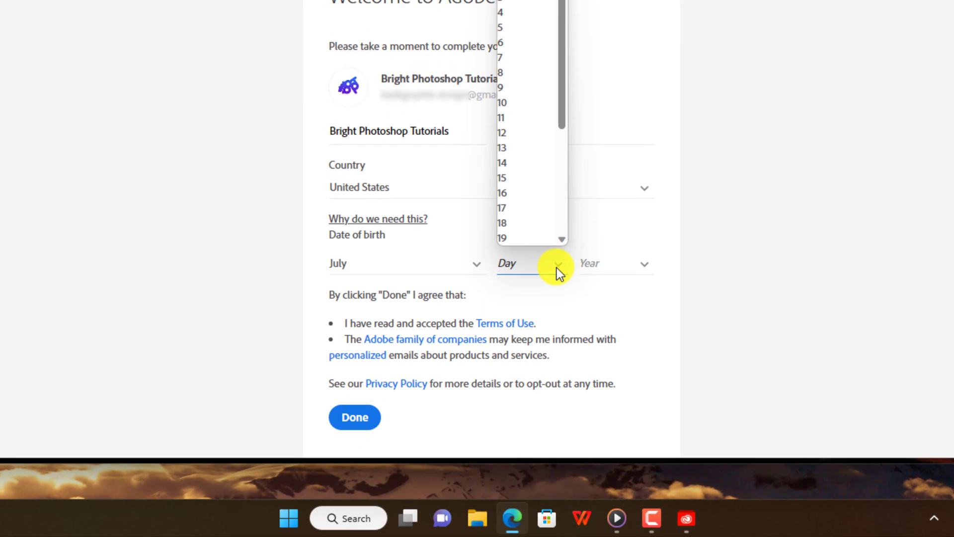
click(523, 78)
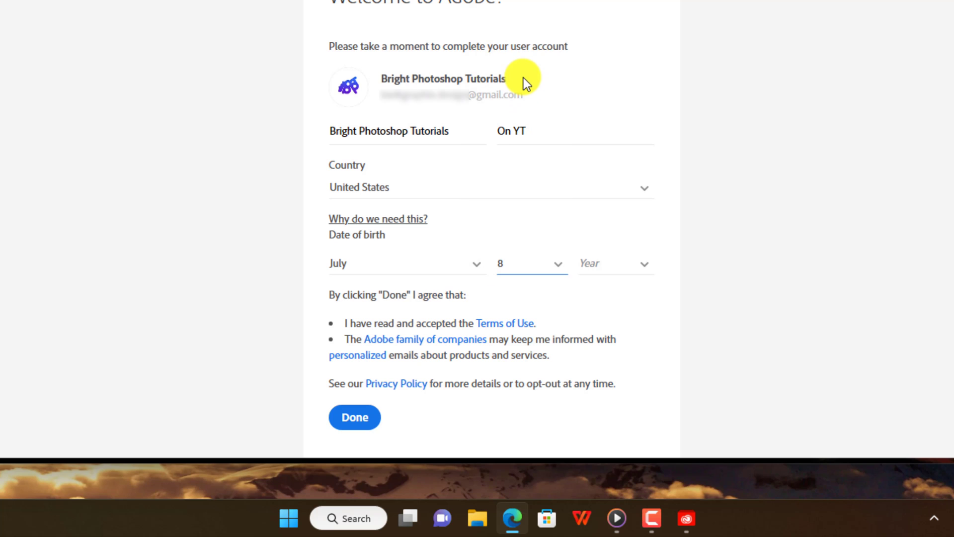
click(640, 270)
scroll(626, 179, down, 2)
scroll(618, 112, down, 10)
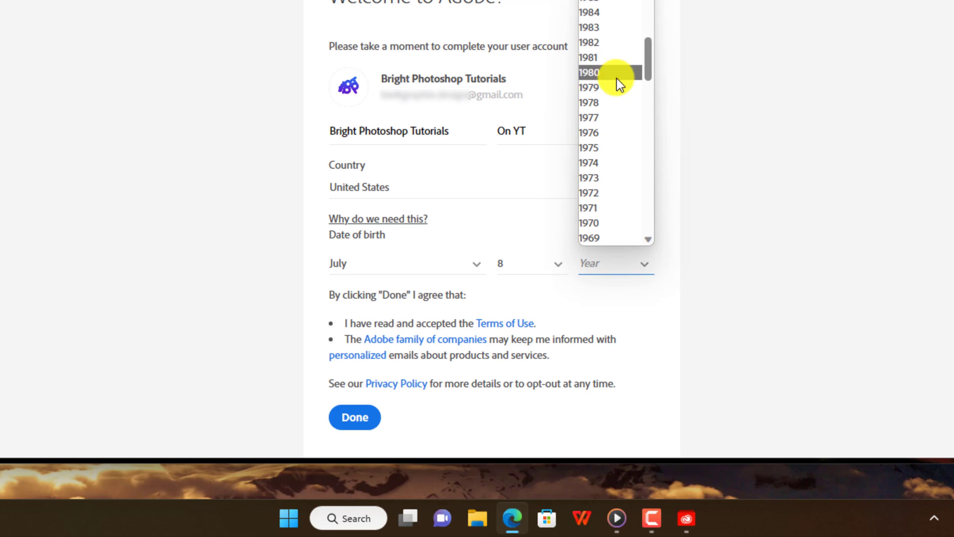
click(612, 27)
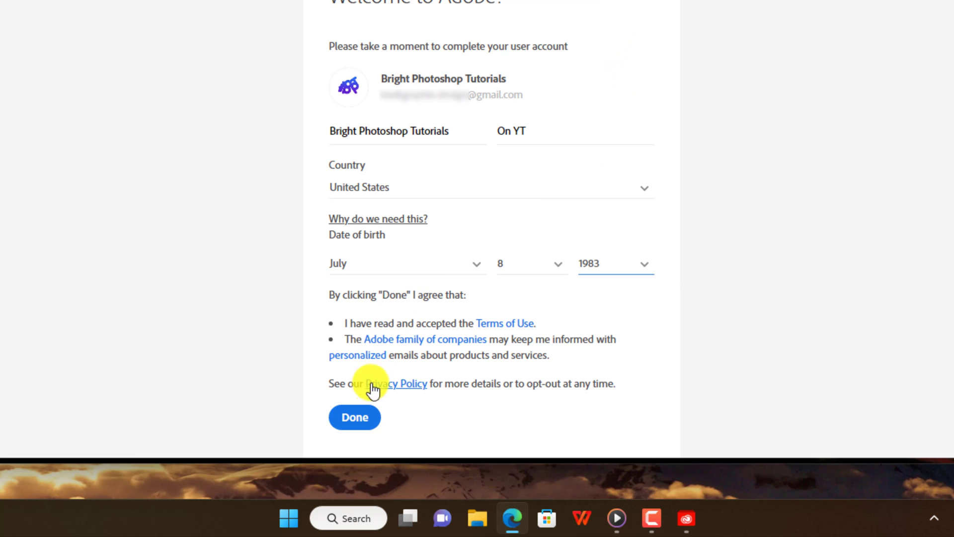
click(359, 420)
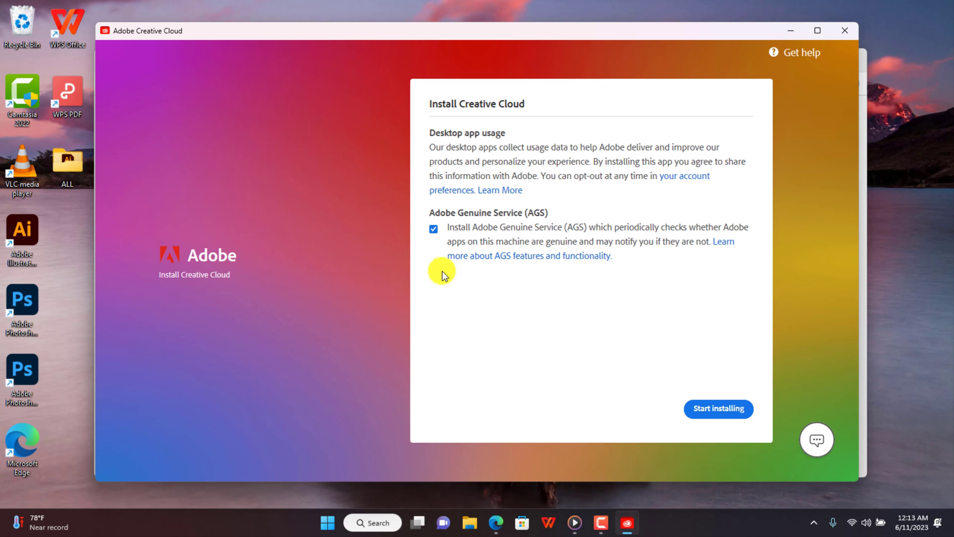
Step: Start the Creative Cloud installation and wait for Creative Cloud Desktop to open
click(714, 409)
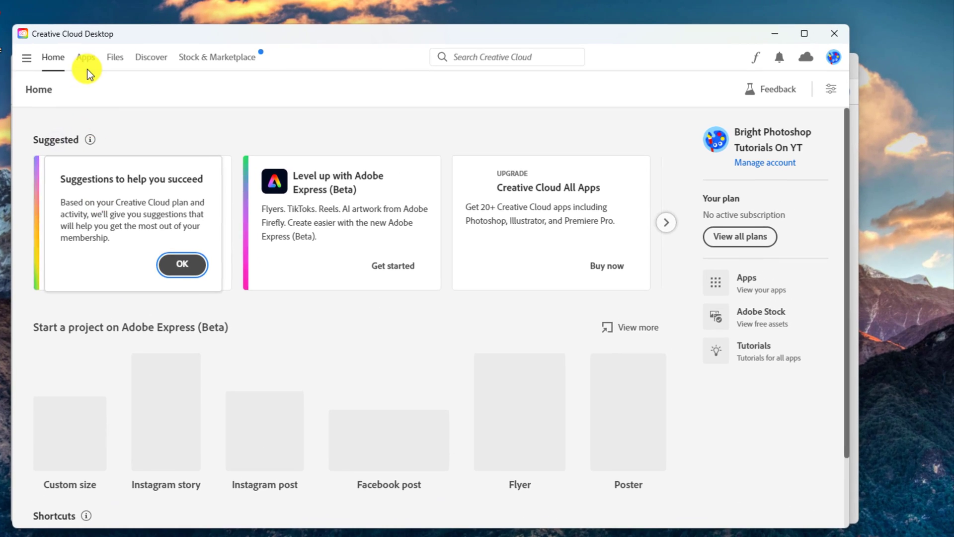
Step: Go to the Apps page and close the Adobe Express promotion dialog
click(162, 52)
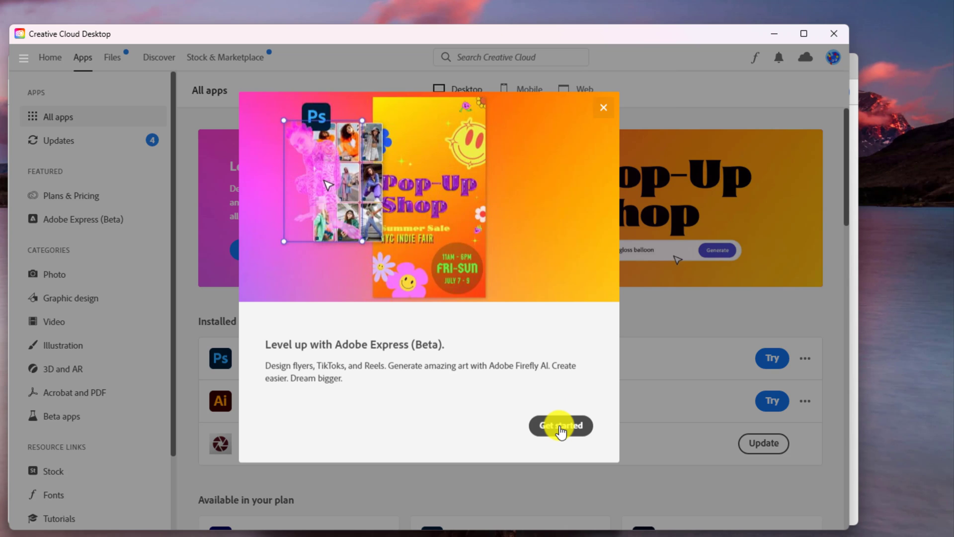
click(603, 108)
scroll(600, 147, down, 3)
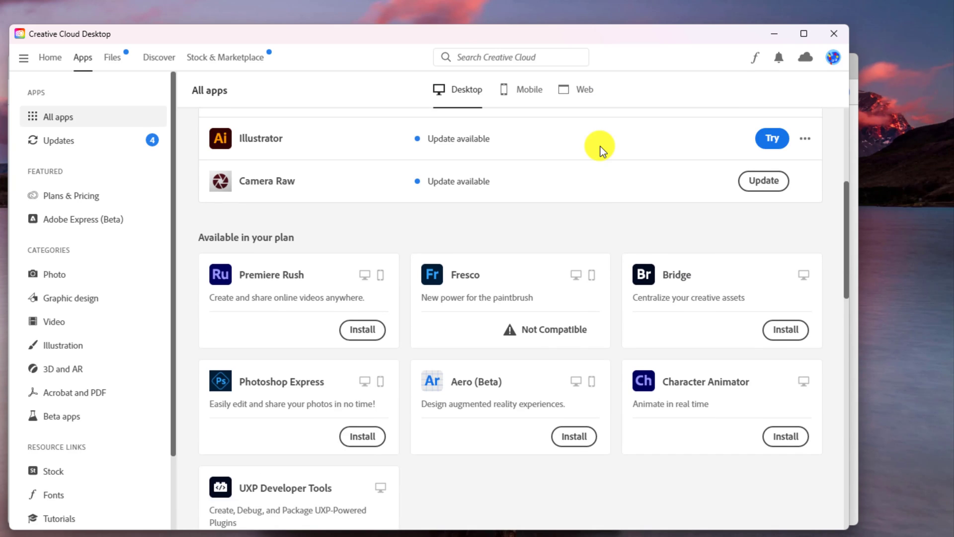
scroll(600, 147, down, 1)
scroll(600, 146, down, 3)
scroll(600, 146, down, 5)
scroll(600, 146, down, 2)
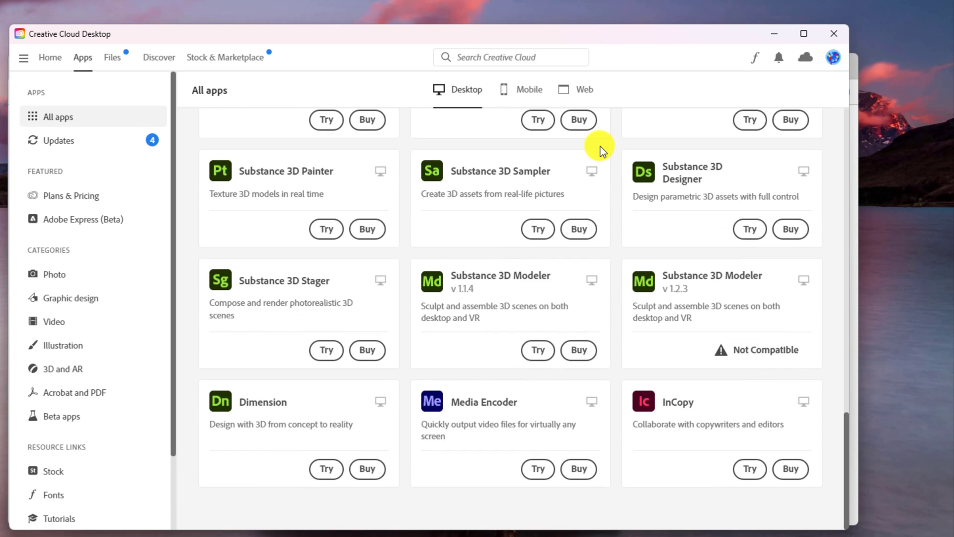
scroll(600, 146, up, 5)
scroll(599, 146, up, 5)
scroll(601, 147, up, 3)
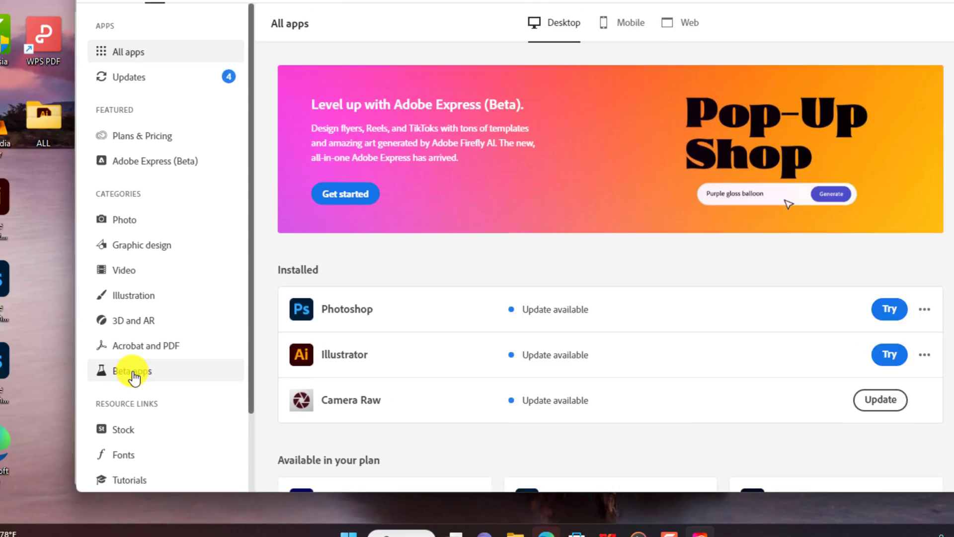
Step: Start the Photoshop (Beta) trial install from the Beta apps list
click(144, 380)
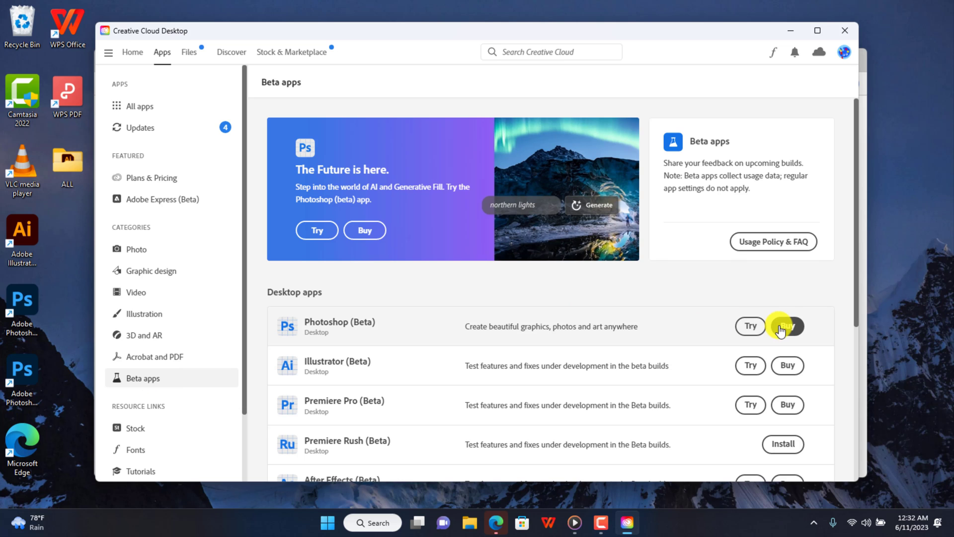
click(748, 329)
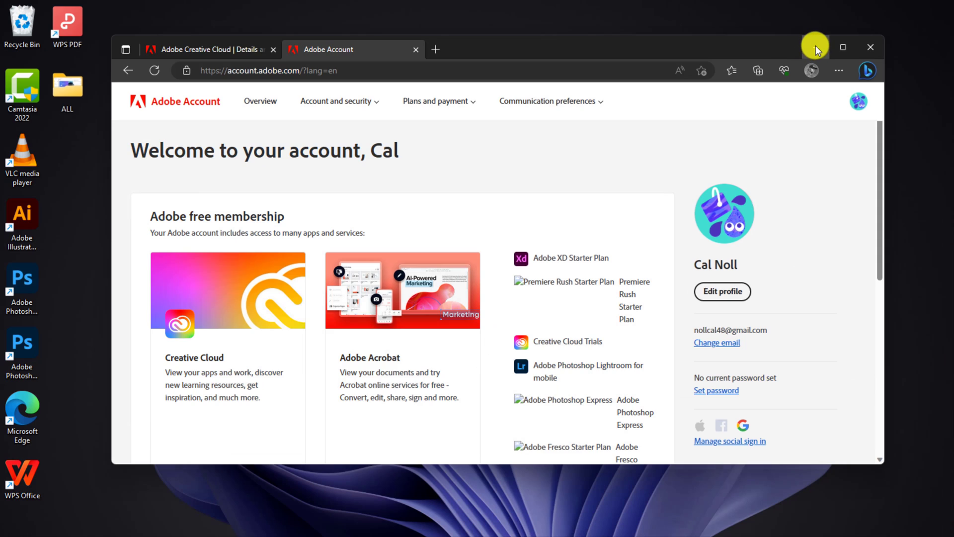
Step: Minimize Edge and launch Adobe Photoshop (Beta) from the Start menu's Recommended items
click(815, 46)
key(super)
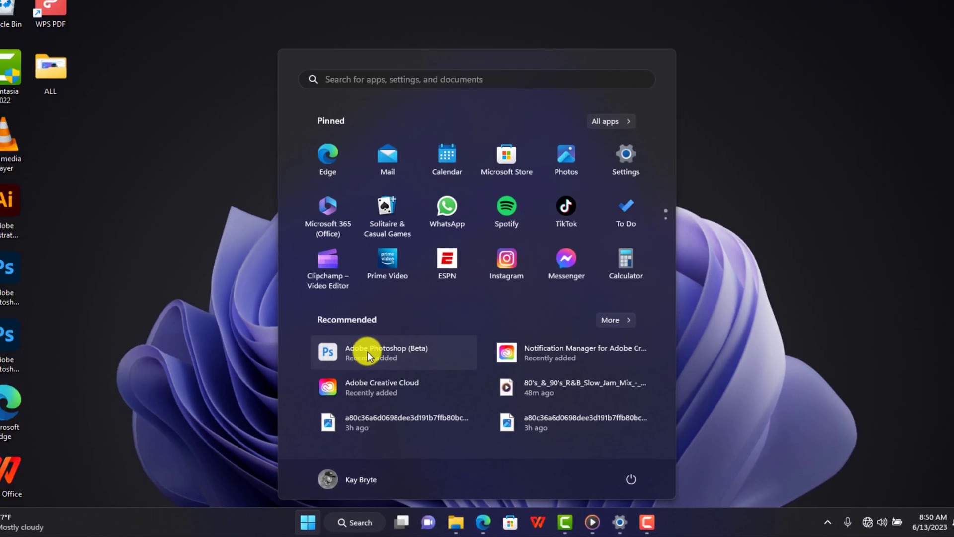
click(368, 351)
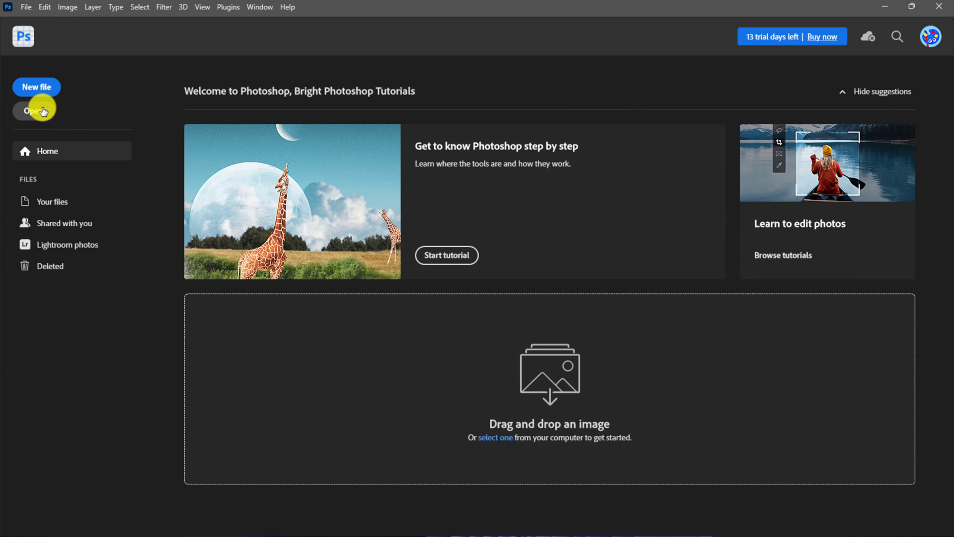
Step: Select the parrot image in the Pins folder through the Home screen's Open dialog
click(41, 111)
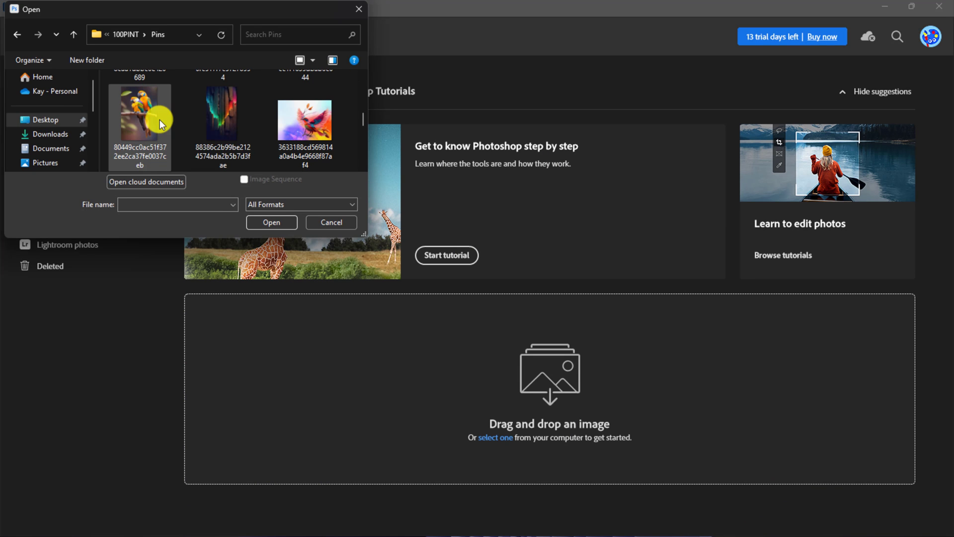
click(160, 120)
click(281, 220)
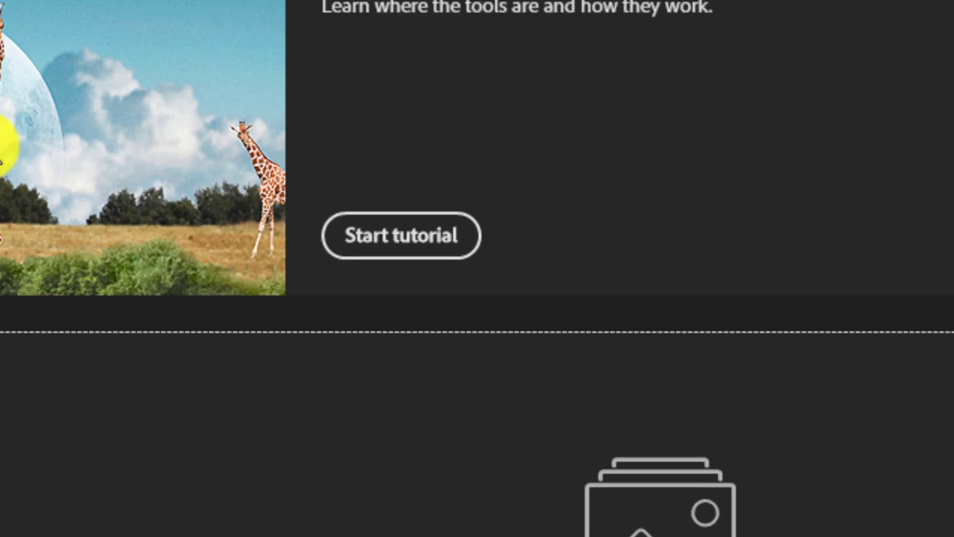